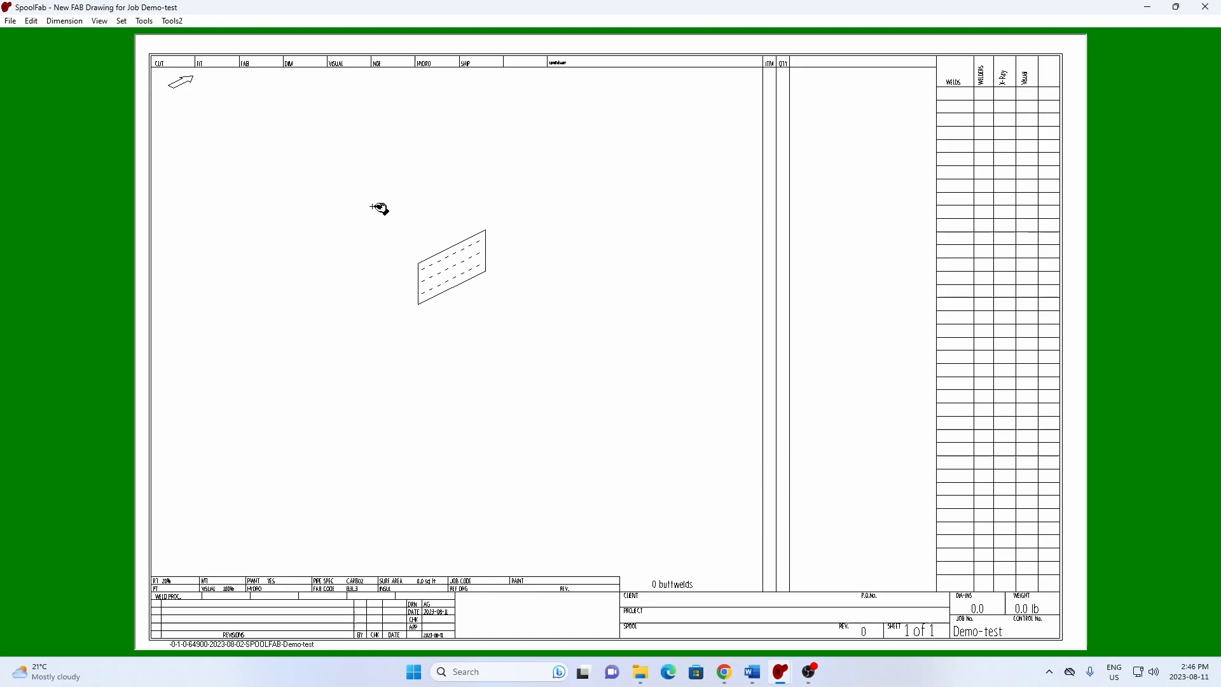
Box-select the vent detail and start adding it to a library via Edit > Add to Library
drag(373, 204, 538, 337)
click(32, 24)
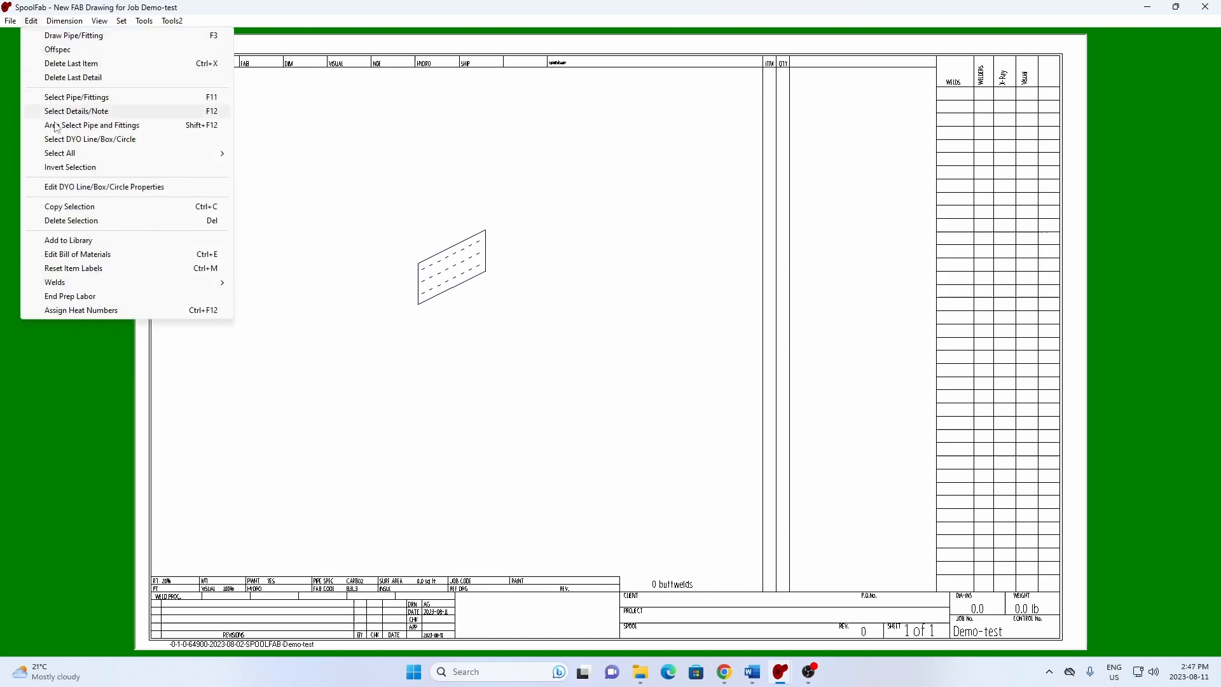
click(72, 241)
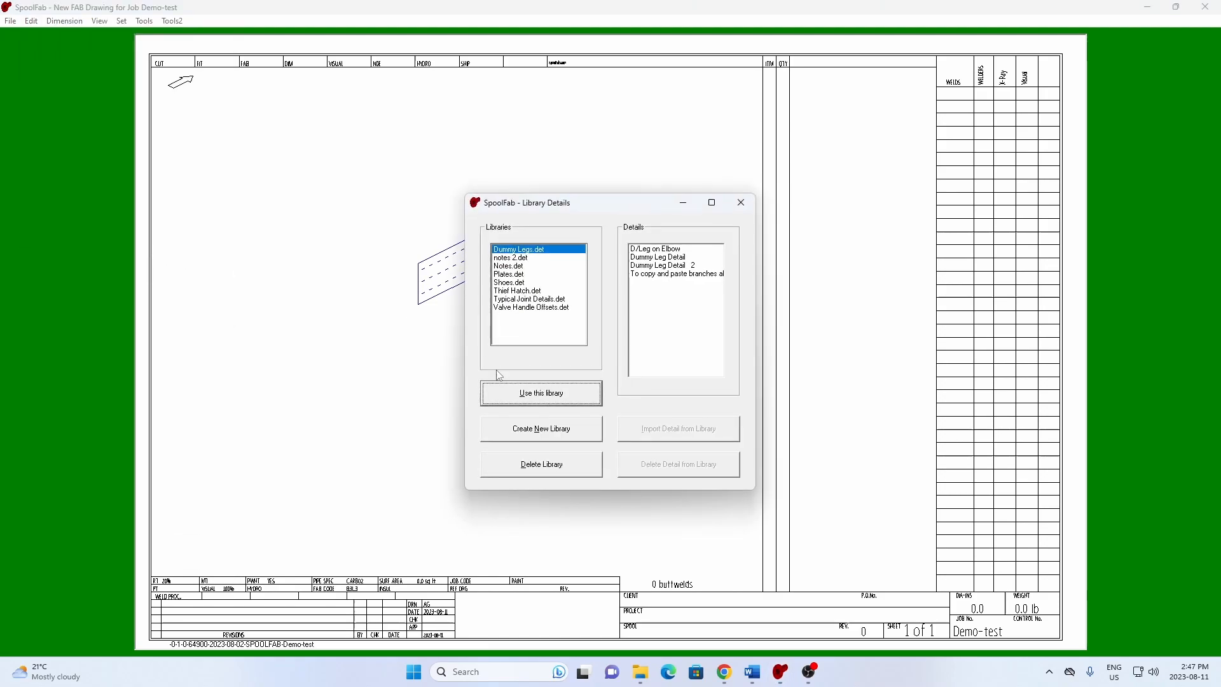
Create a new detail library named demo instead of using the Notes library
click(560, 266)
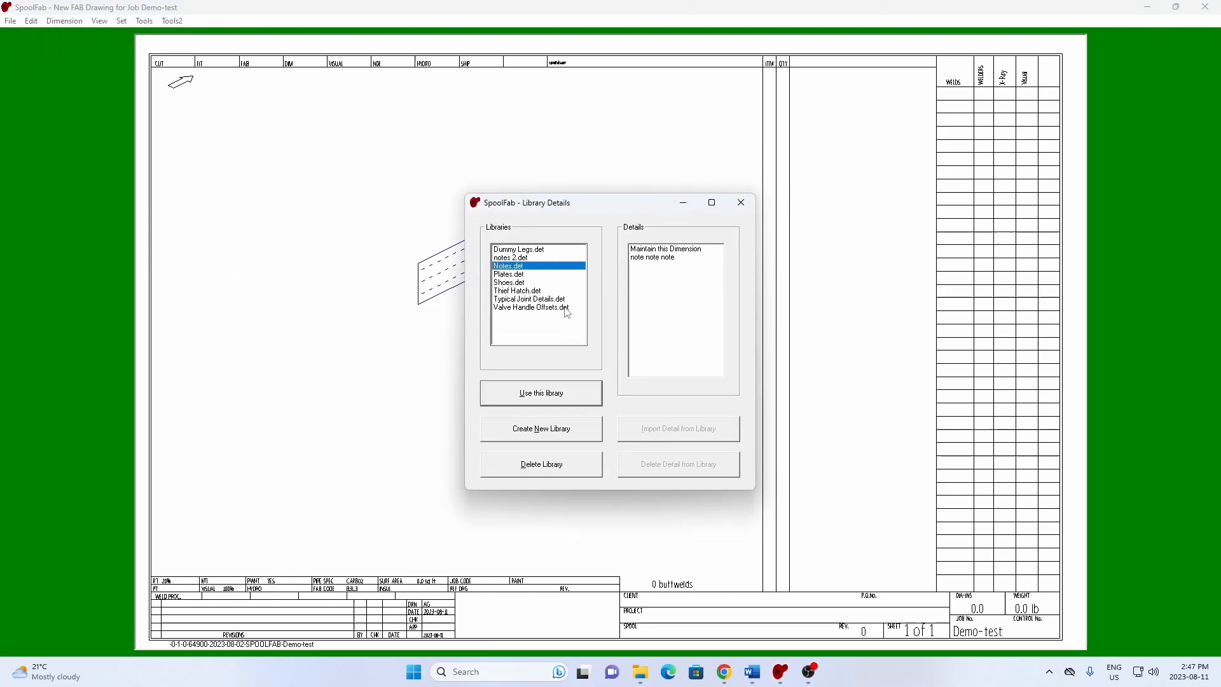
click(575, 440)
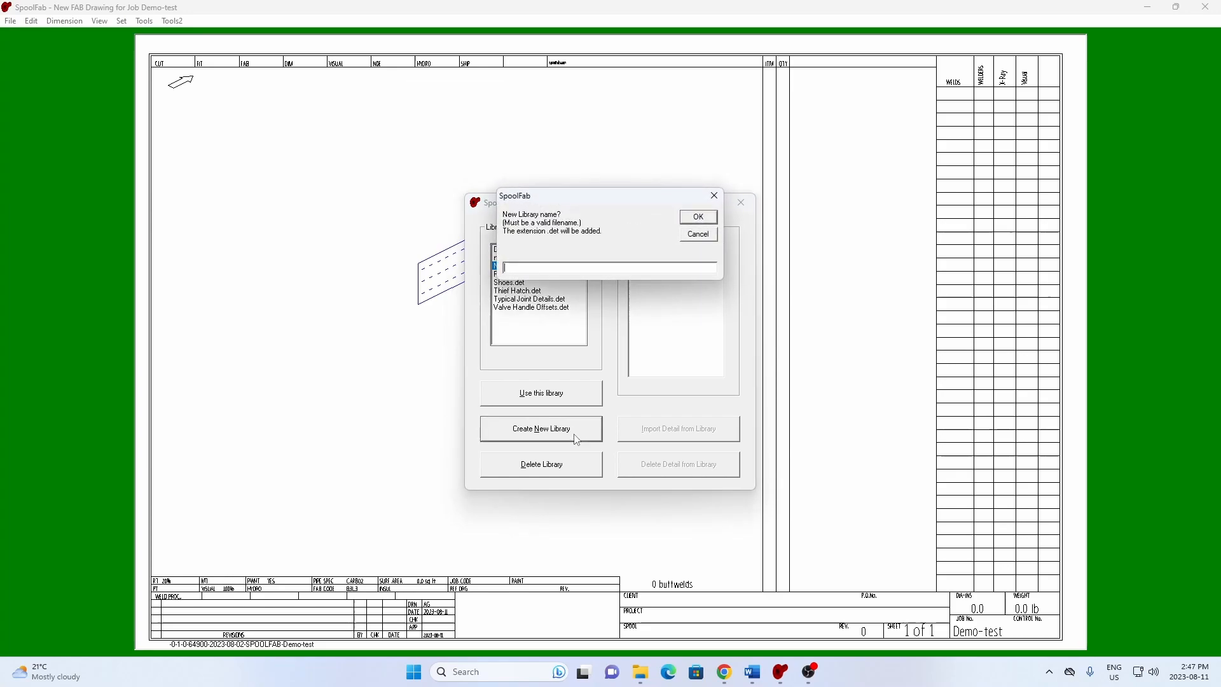
text(demo)
click(698, 218)
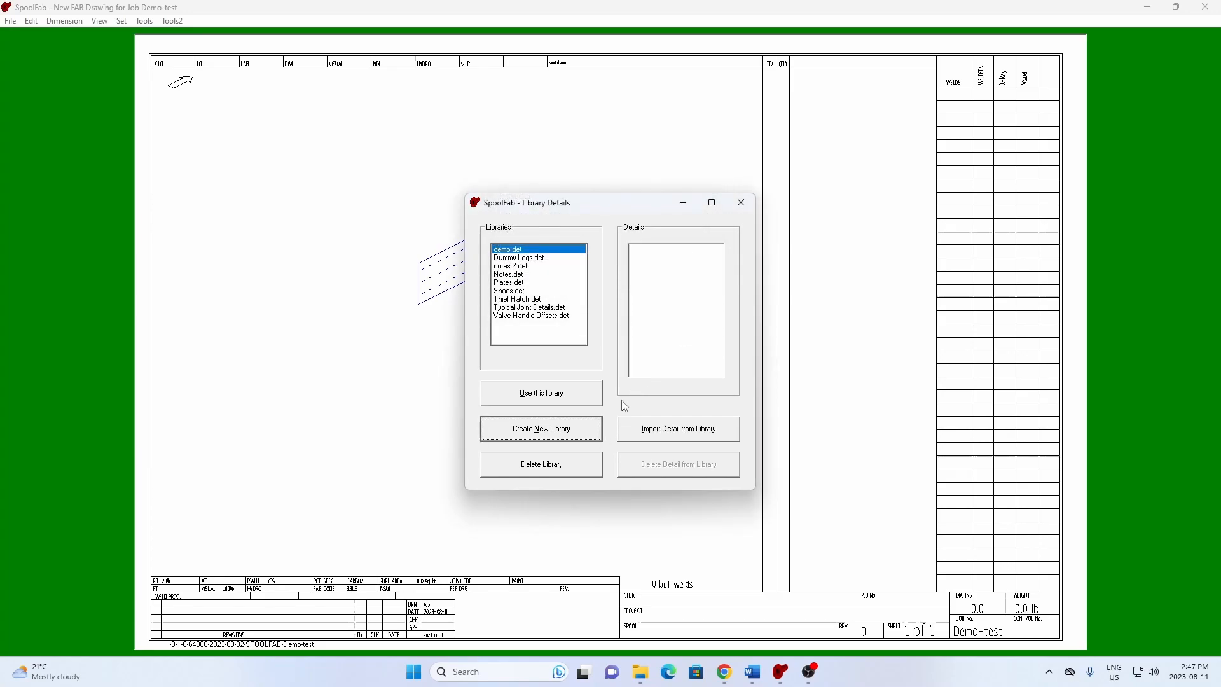
Use the demo library and save the detail under the name Vent
click(569, 401)
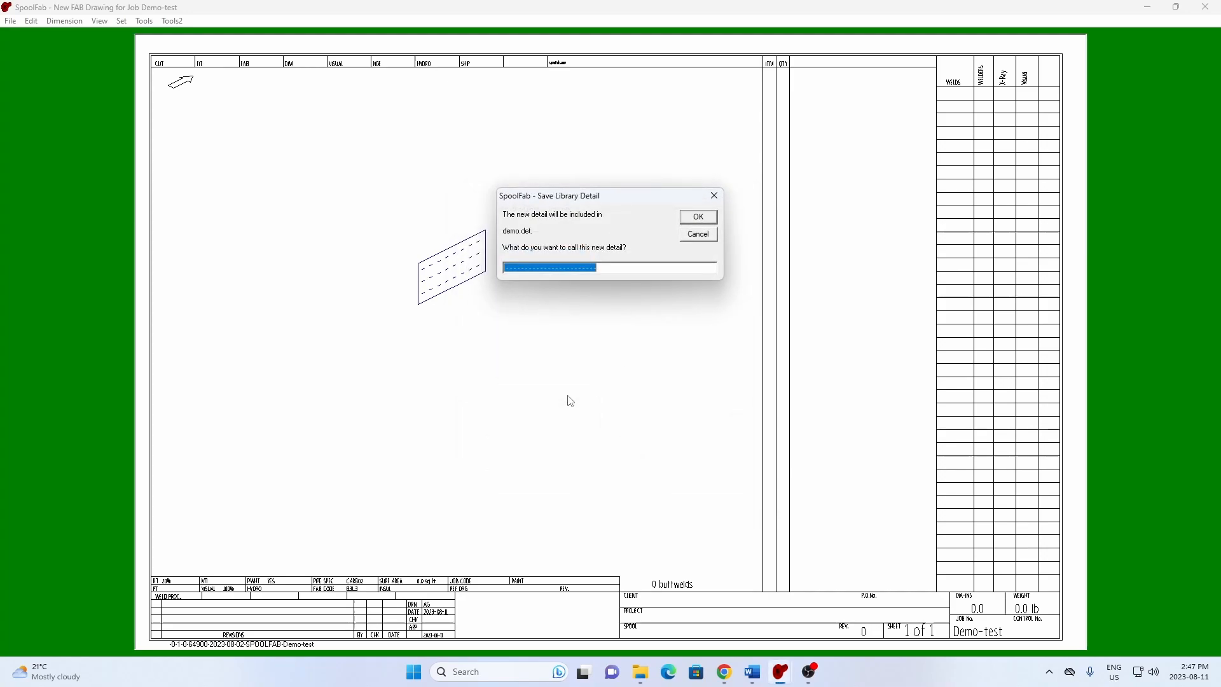
text(Ven)
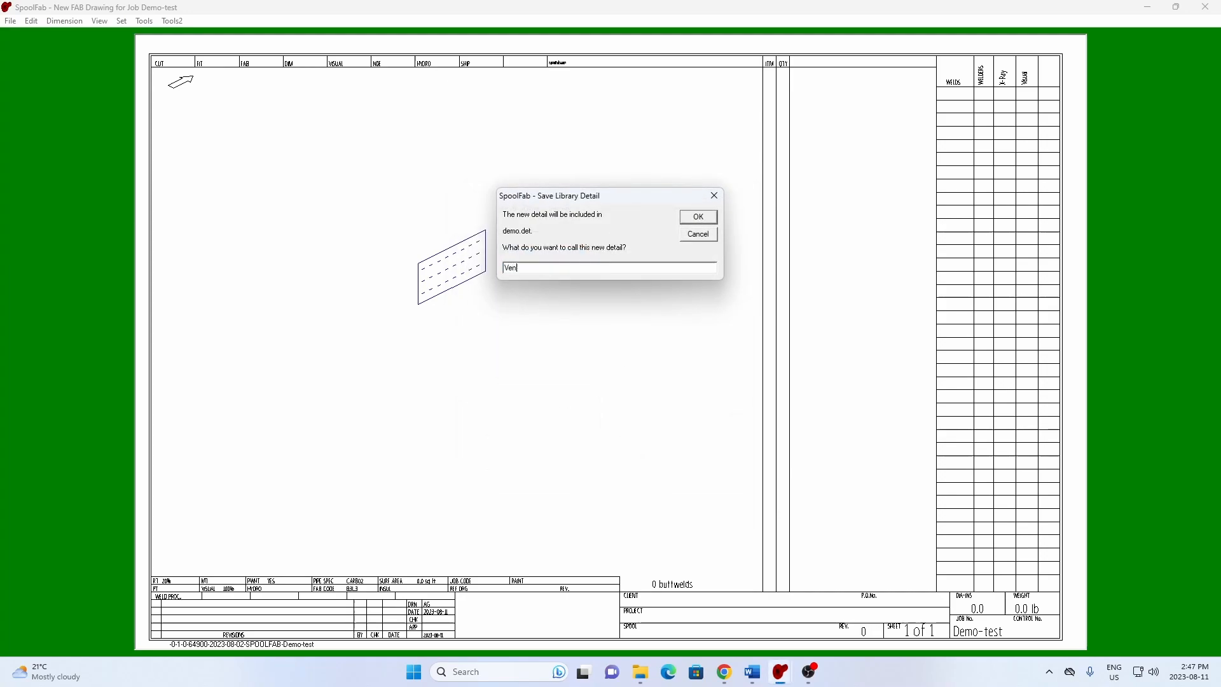
text(t)
click(699, 217)
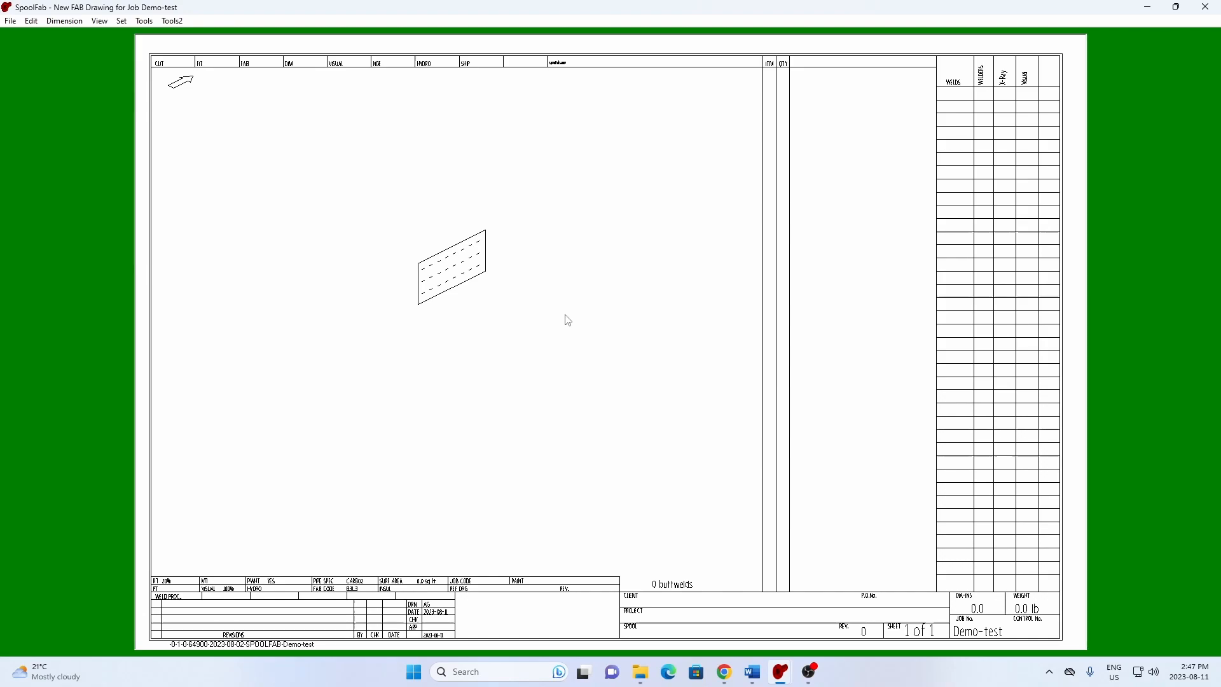
Import the Vent detail from demo.det and place a second copy right of the original
right_click(566, 319)
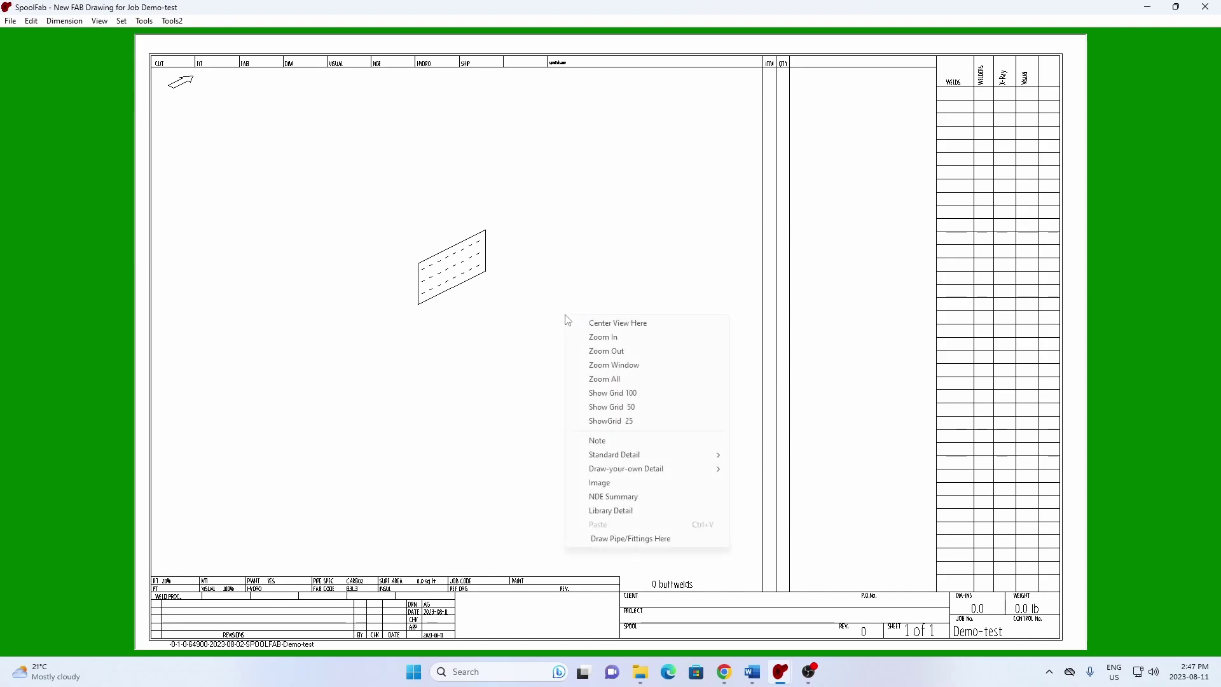
click(610, 510)
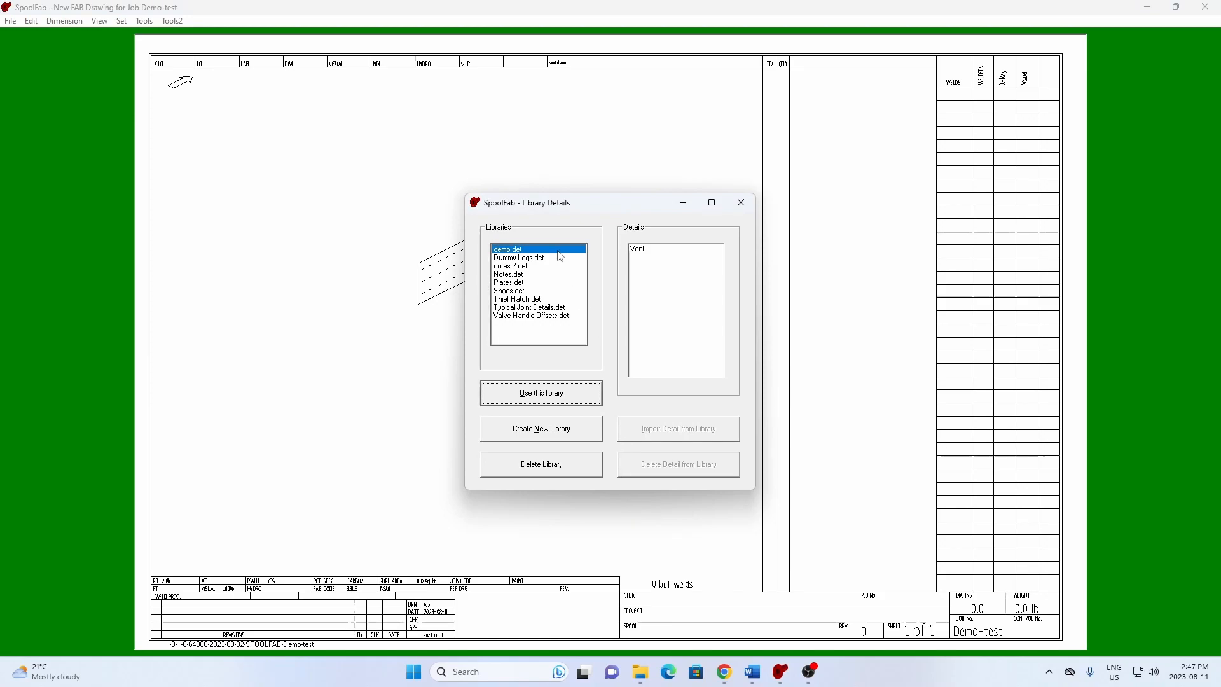
click(645, 255)
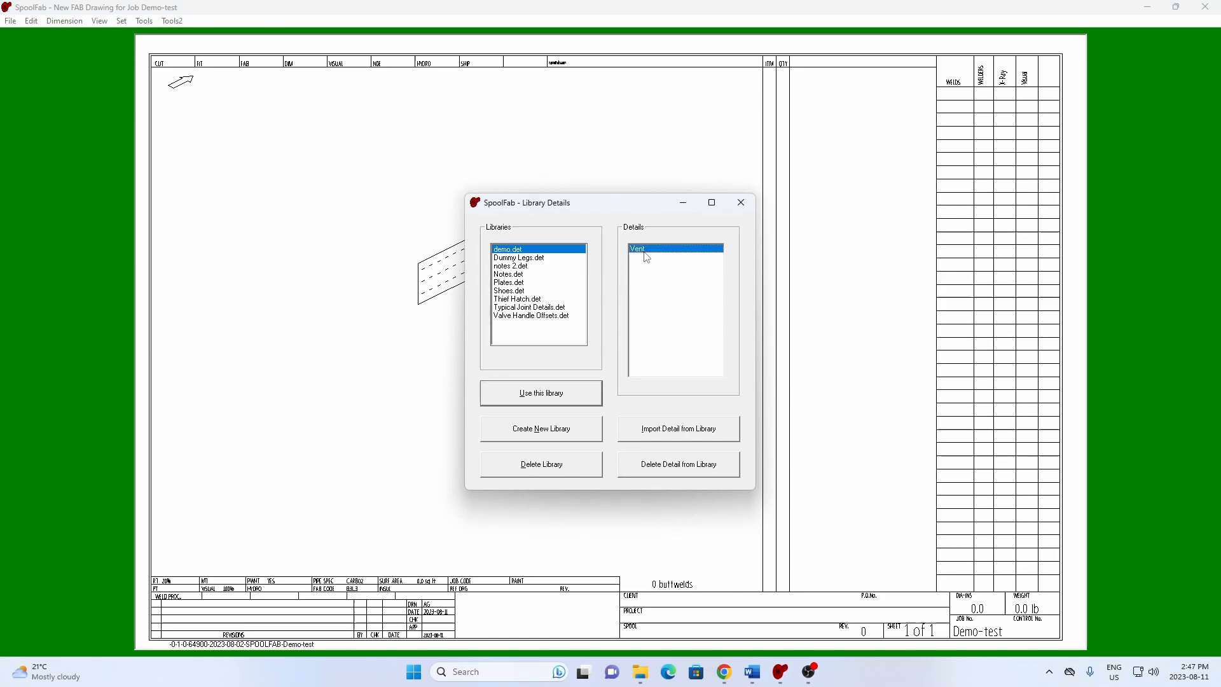
click(722, 437)
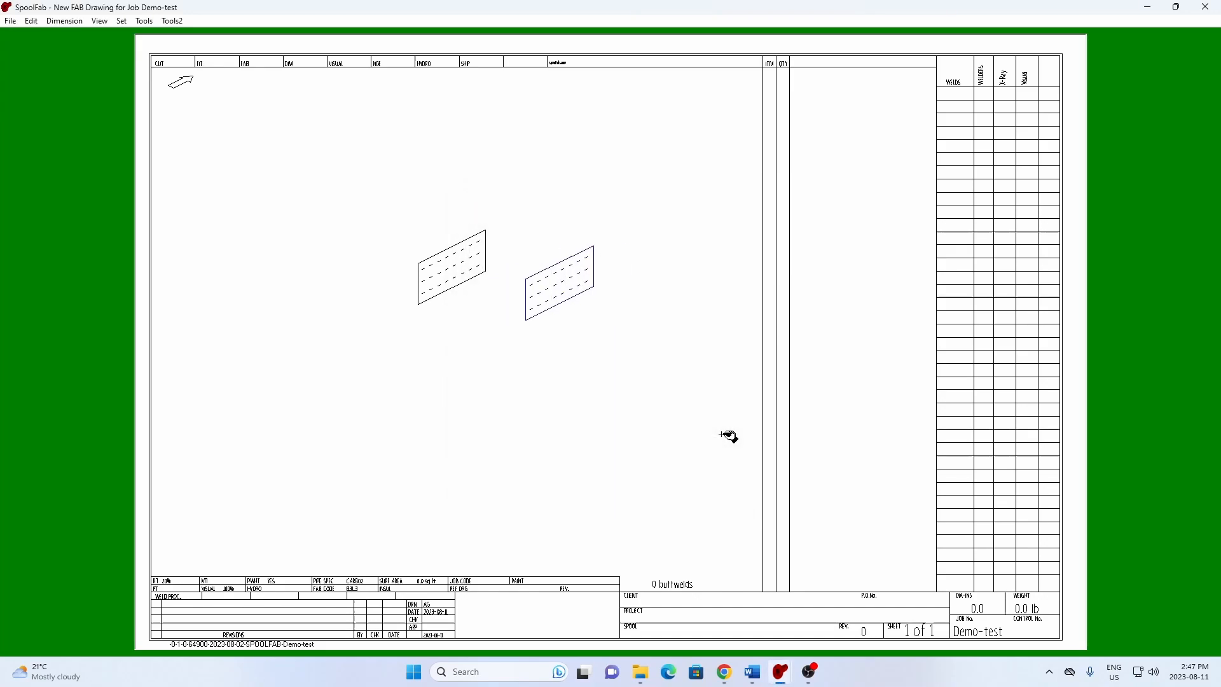
click(728, 436)
click(531, 296)
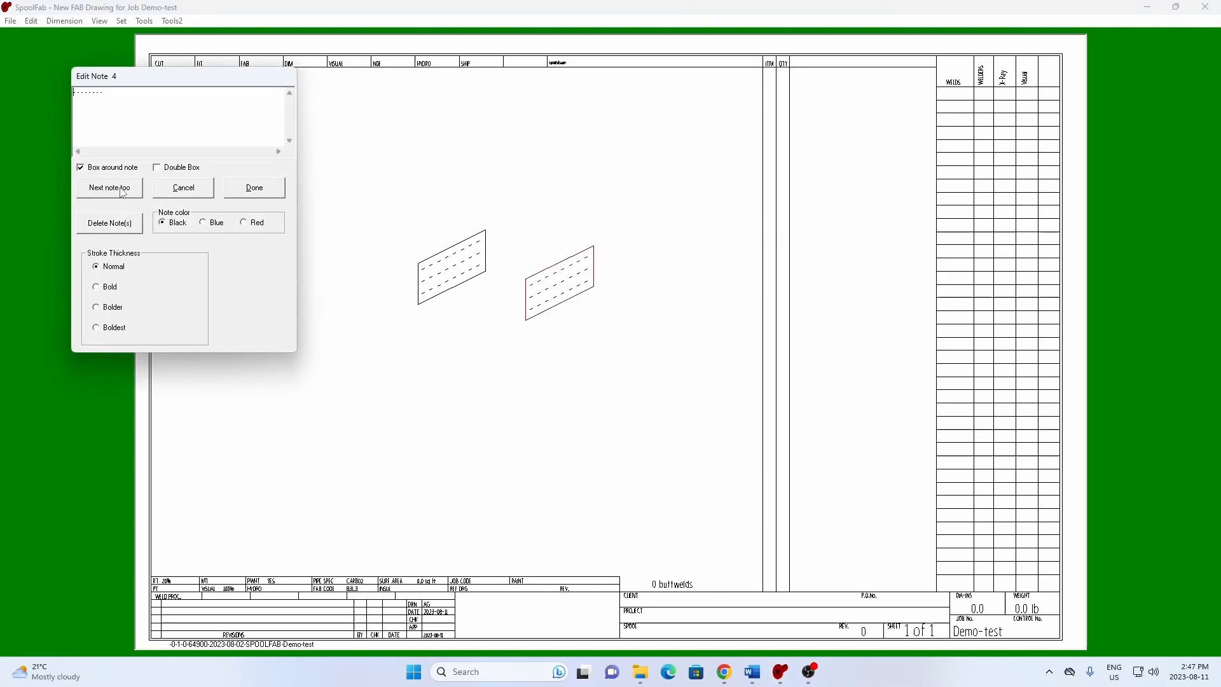
click(123, 192)
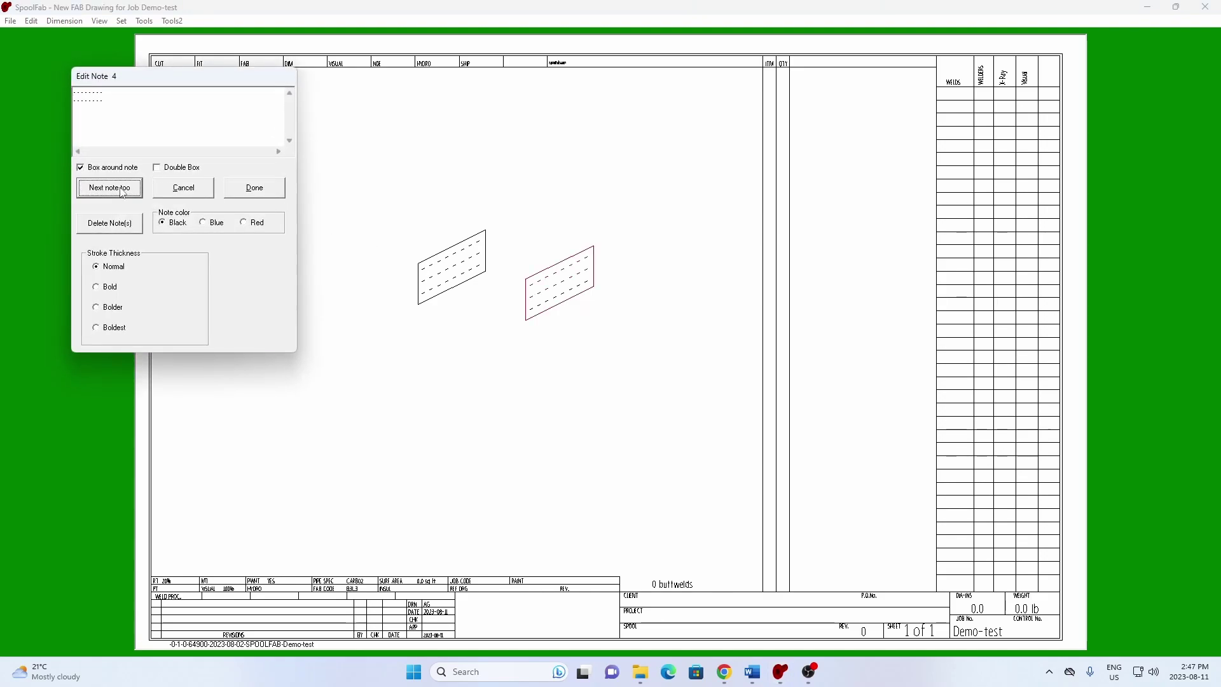
click(277, 190)
key(Return)
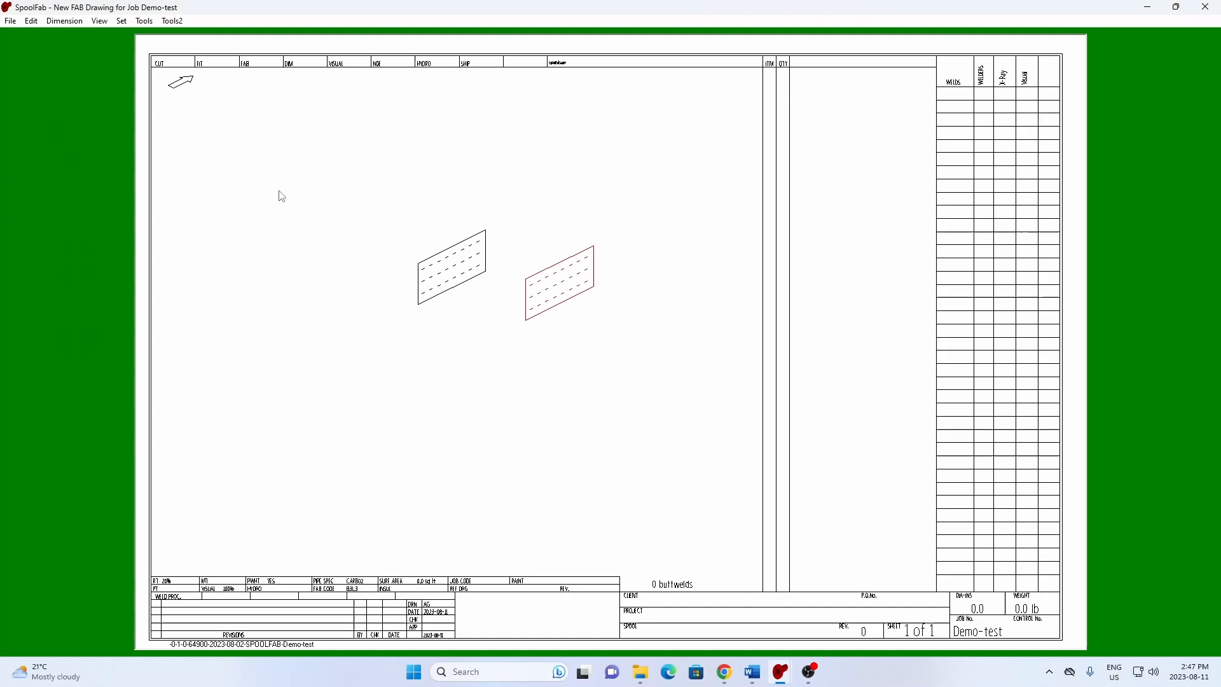